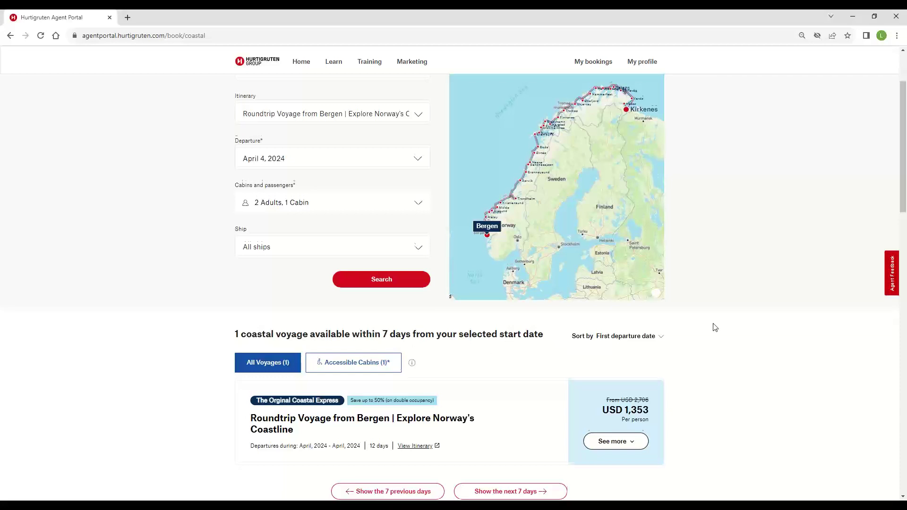
Step: Expand the Roundtrip Voyage from Bergen result and review its April 2024 departures, ships and cabin prices
scroll(727, 326, "down", 5)
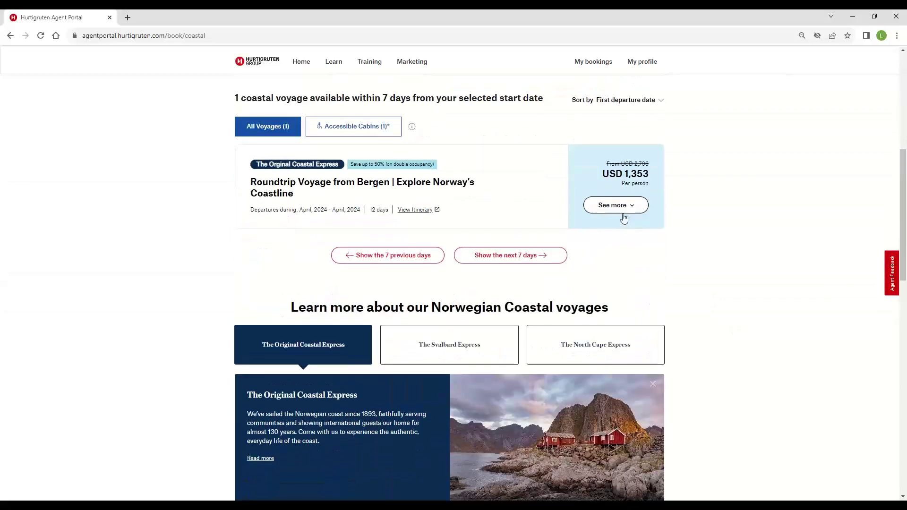
left_click(621, 210)
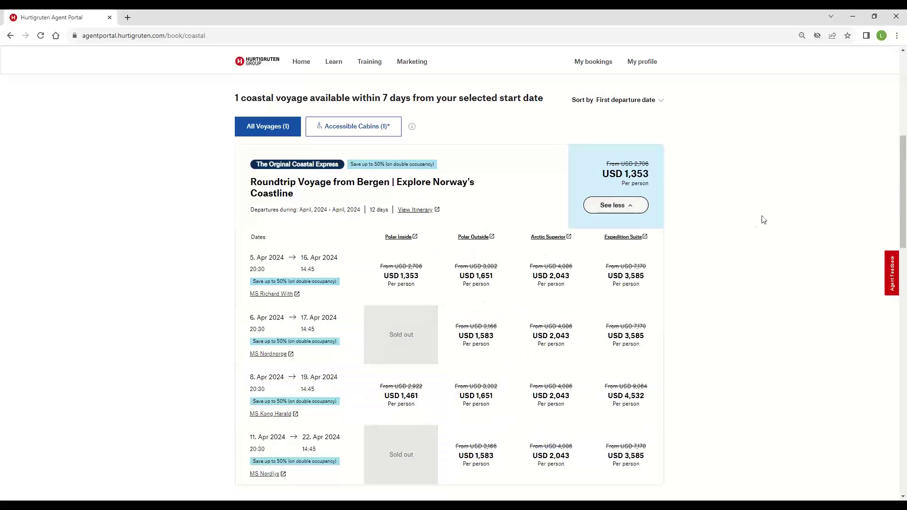
scroll(762, 219, "down", 1)
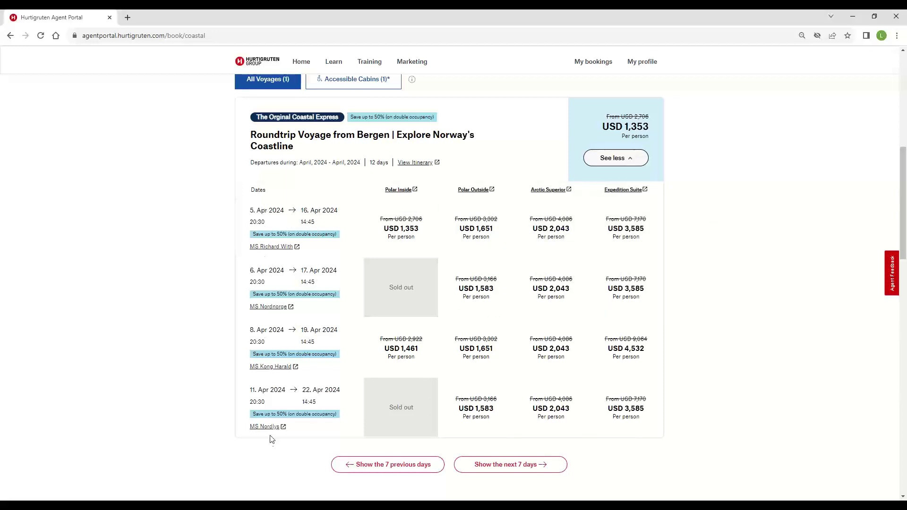
scroll(293, 208, "up", 5)
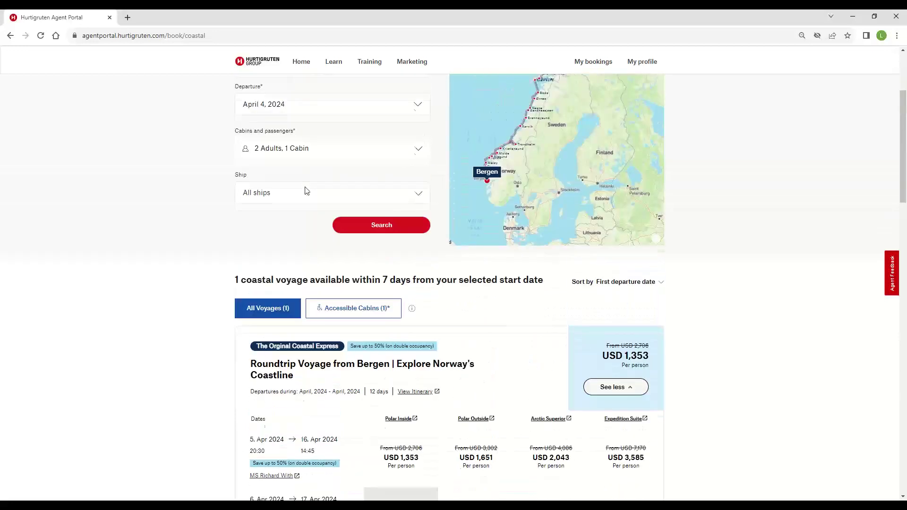
scroll(466, 298, "down", 3)
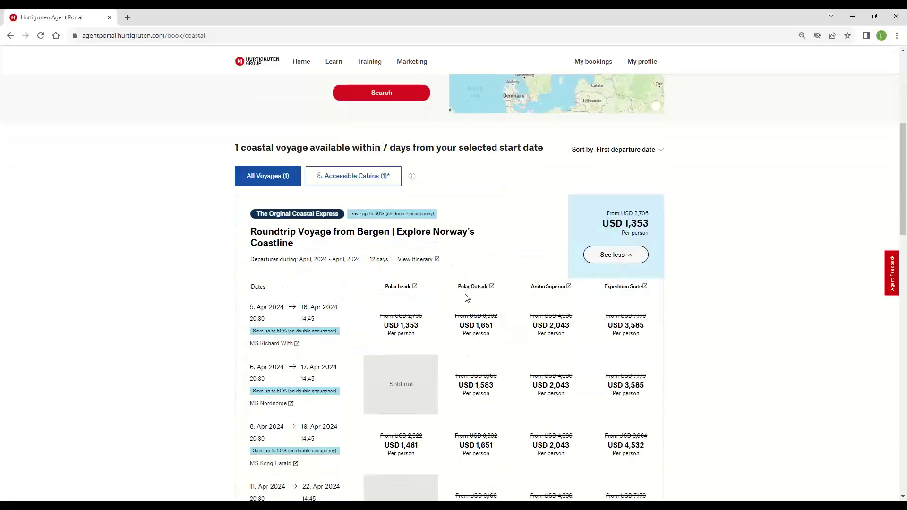
scroll(466, 298, "down", 1)
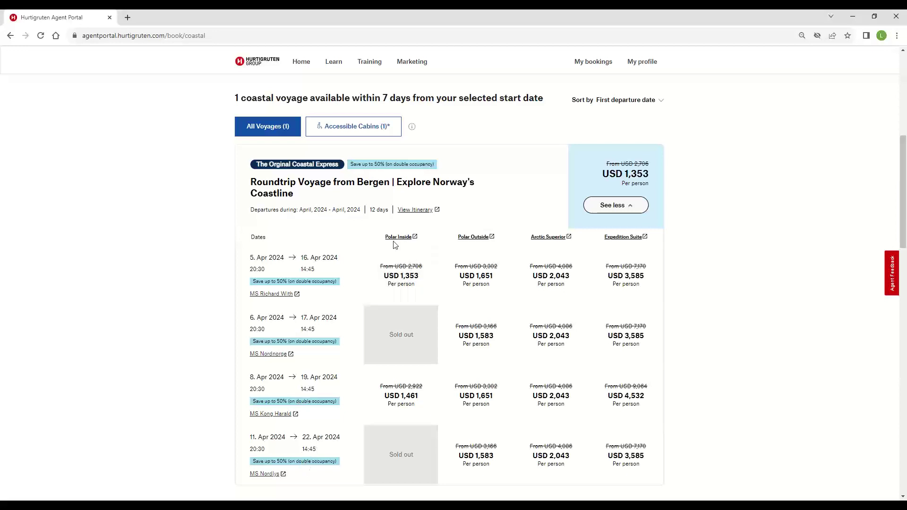
Step: View the voyage's day-by-day itinerary and what is included, and return to the search results
left_click(412, 210)
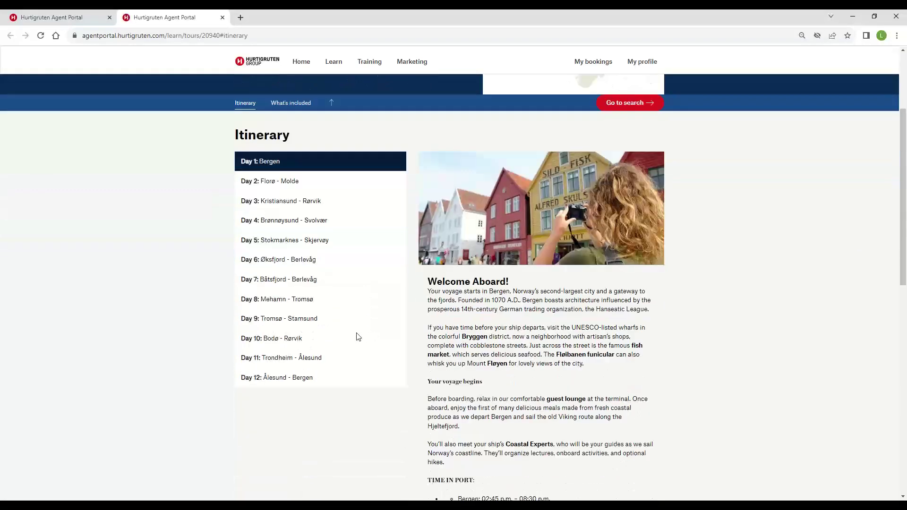
scroll(350, 389, "down", 2)
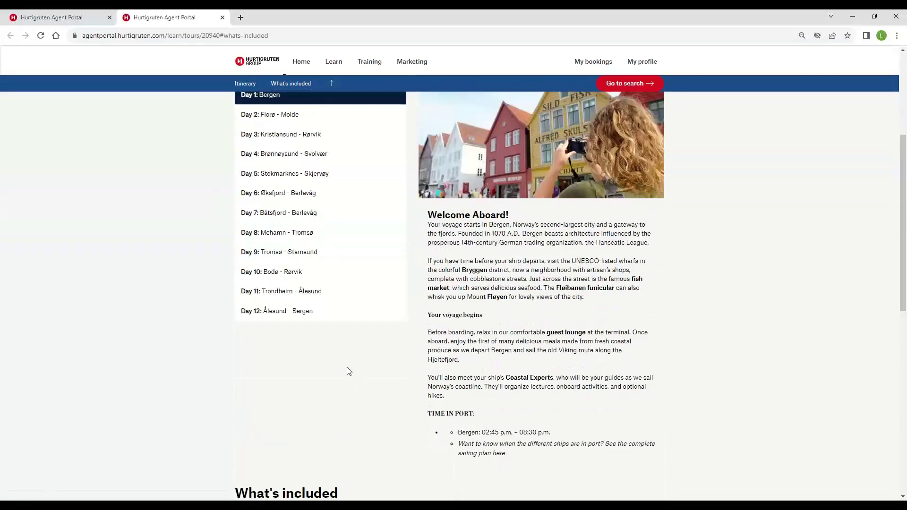
scroll(112, 89, "up", 5)
left_click(282, 247)
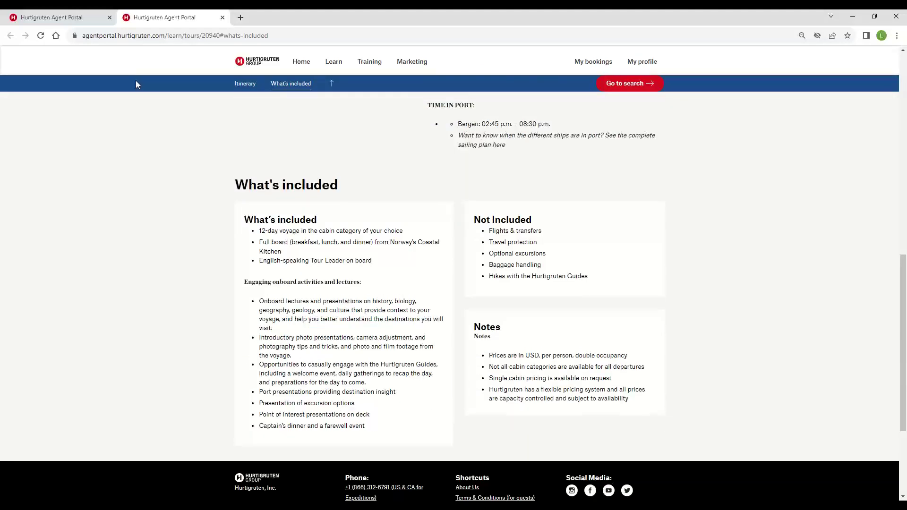
scroll(128, 71, "up", 2)
left_click(60, 19)
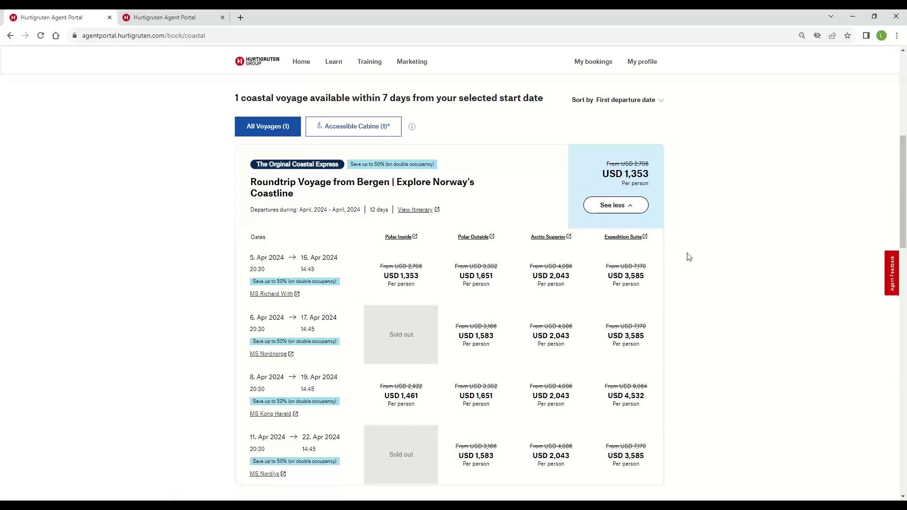
Step: Choose the Arctic Superior cabin on the 5 Apr 2024 MS Richard With departure and continue with that cabin type
left_click(554, 274)
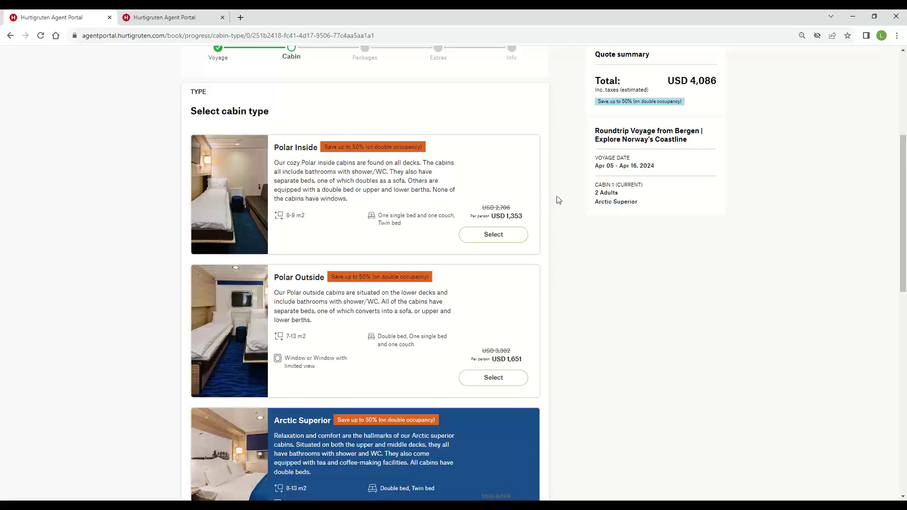
scroll(559, 199, "down", 2)
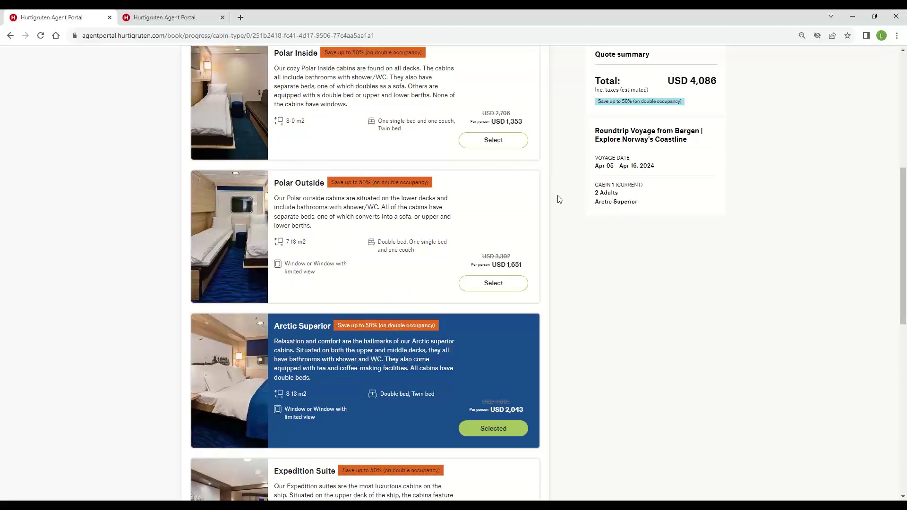
scroll(559, 199, "down", 1)
scroll(562, 312, "down", 1)
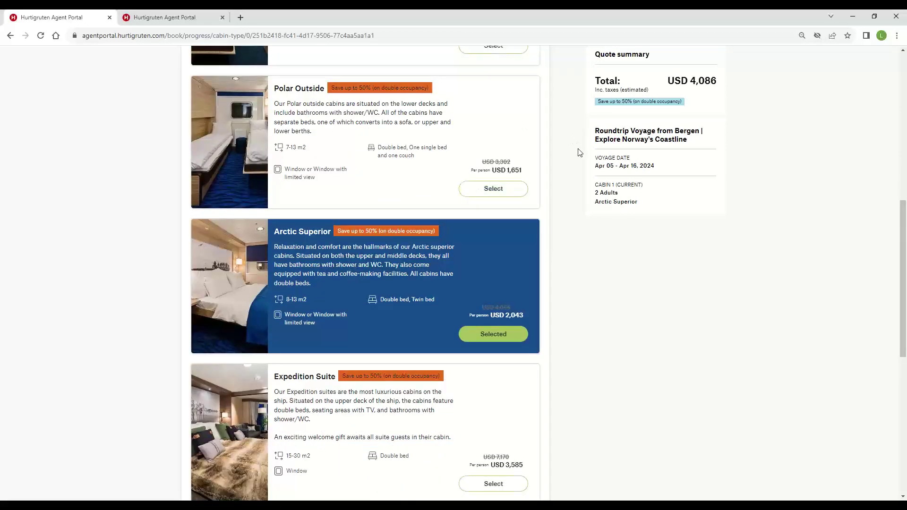
scroll(580, 152, "down", 3)
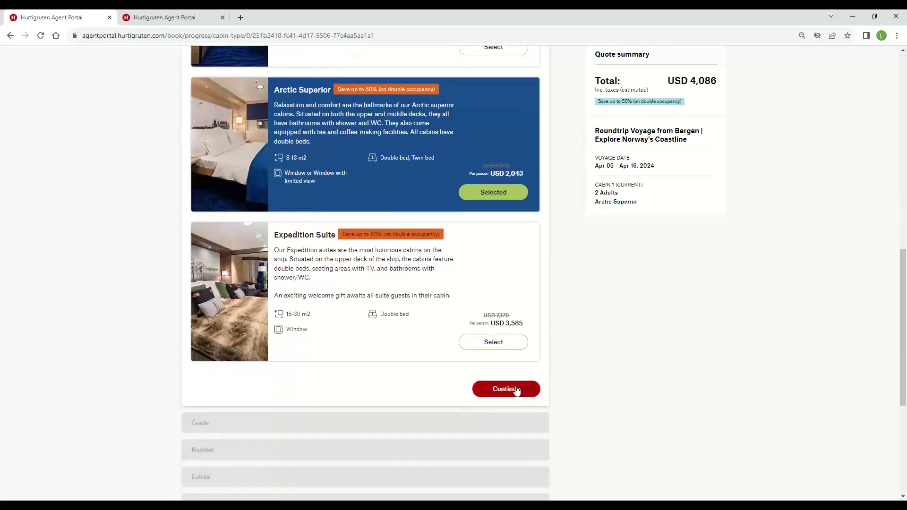
left_click(515, 391)
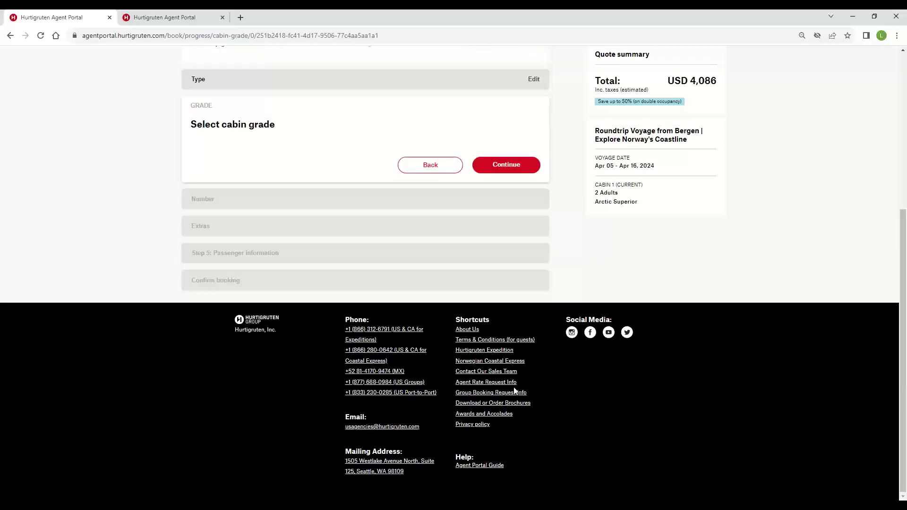
Step: Compare the cabin grades, select the U2D upper deck grade for 2 travelers and continue to cabin number selection
scroll(636, 366, "up", 1)
scroll(636, 366, "up", 2)
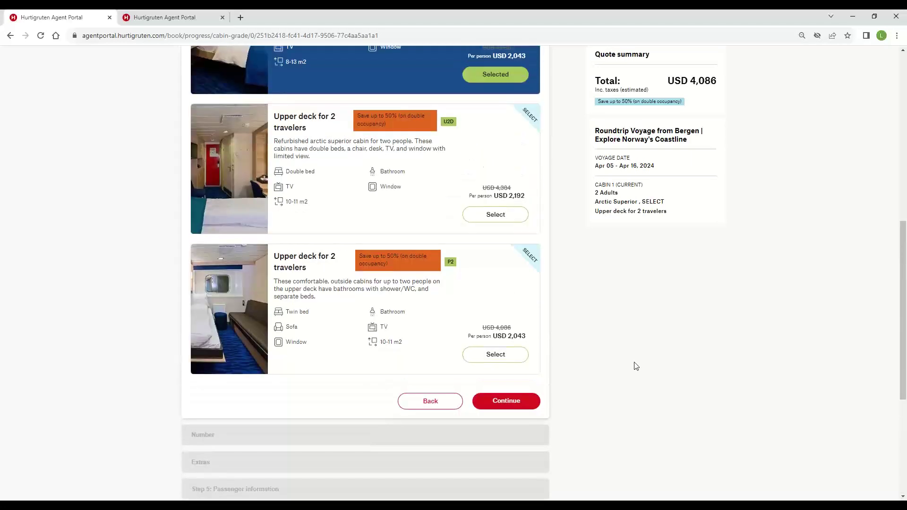
scroll(604, 357, "up", 2)
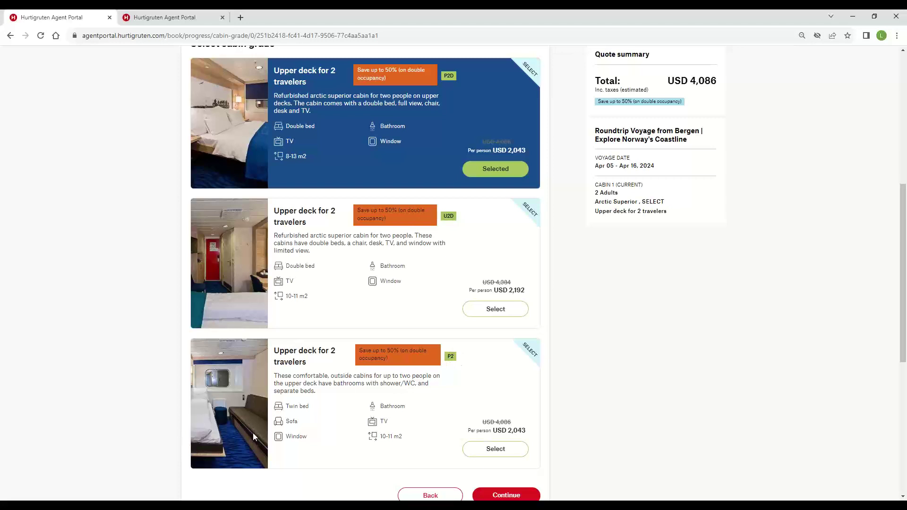
scroll(619, 321, "up", 1)
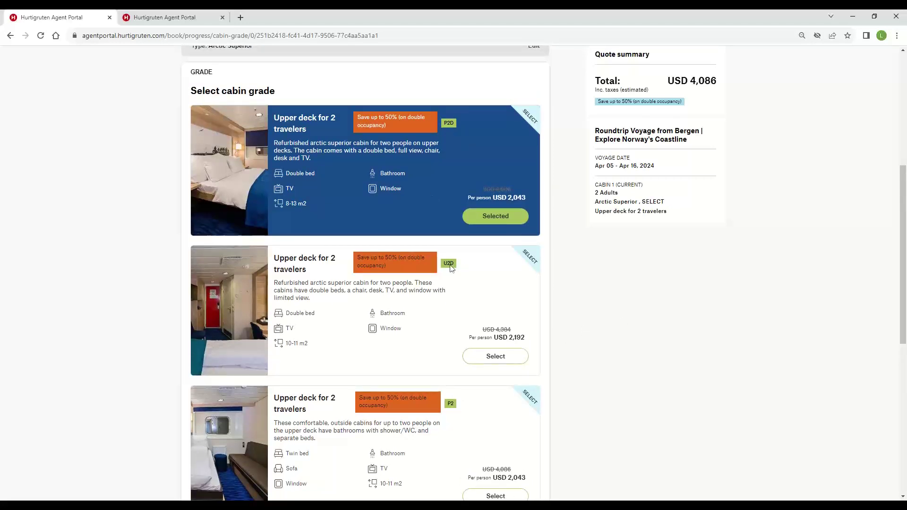
scroll(599, 320, "down", 1)
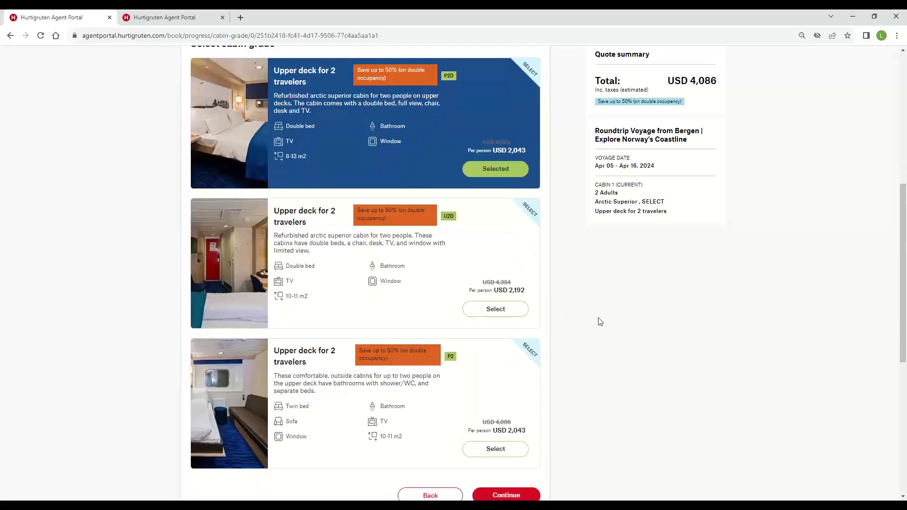
left_click(487, 311)
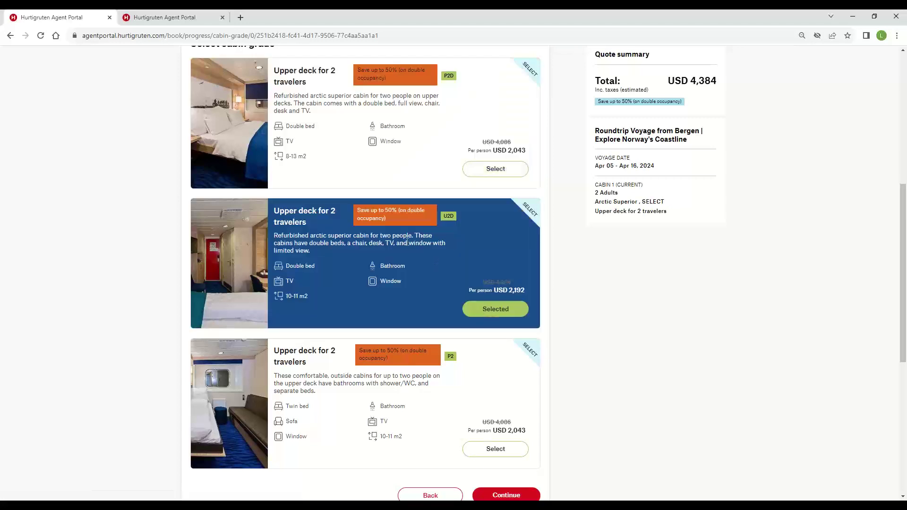
scroll(636, 293, "down", 2)
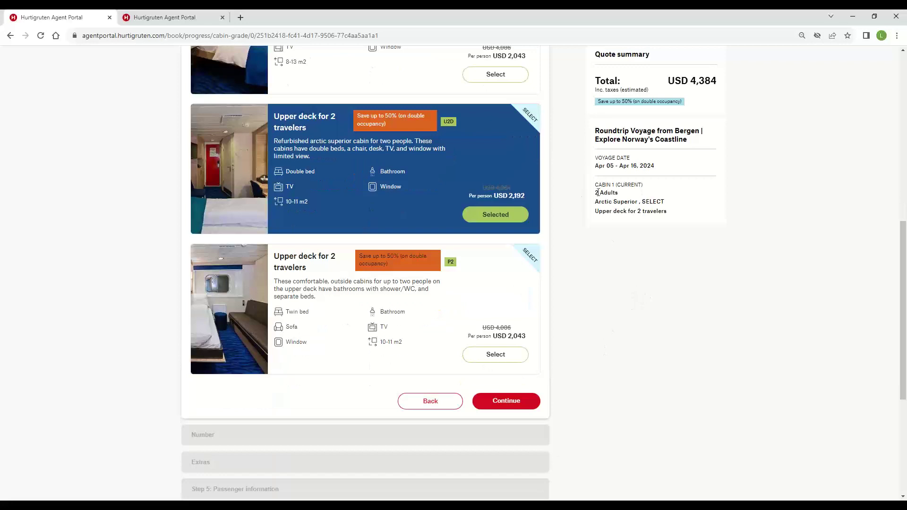
left_click(504, 401)
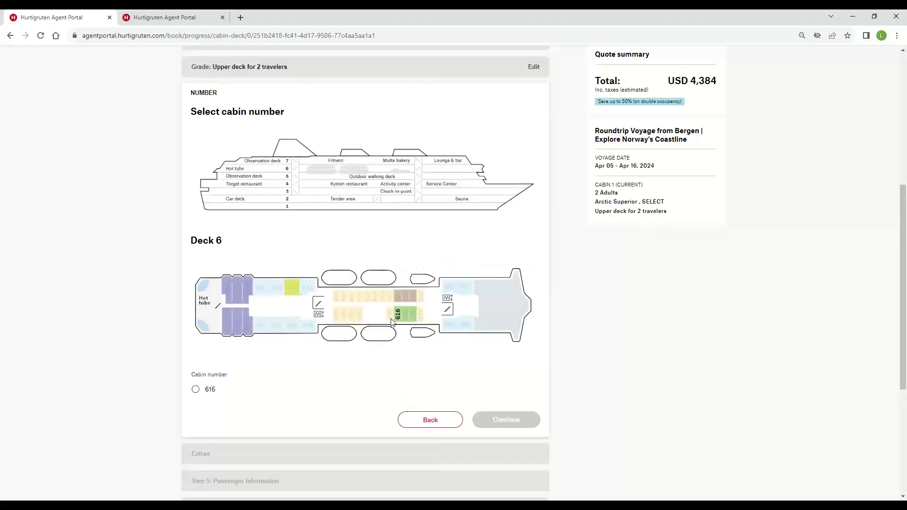
Step: Assign cabin 616 on Deck 6 and continue to the extras
left_click(195, 390)
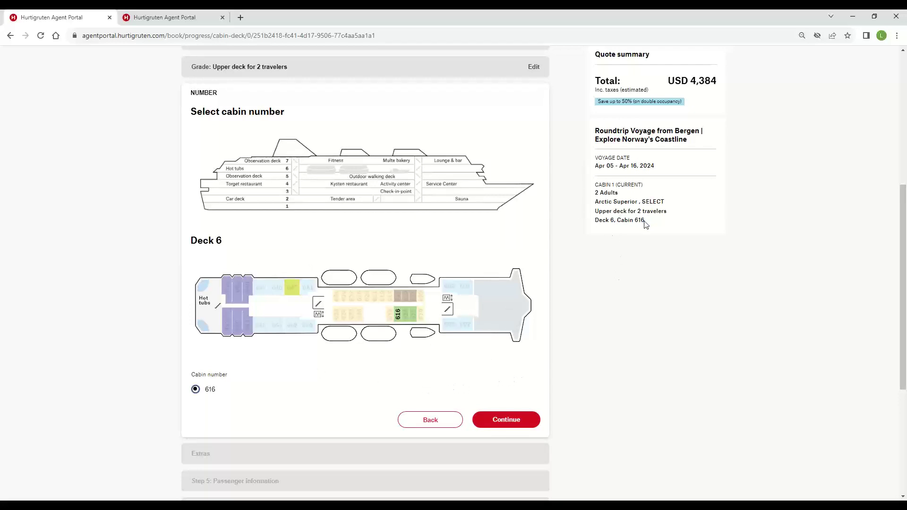
left_click(502, 422)
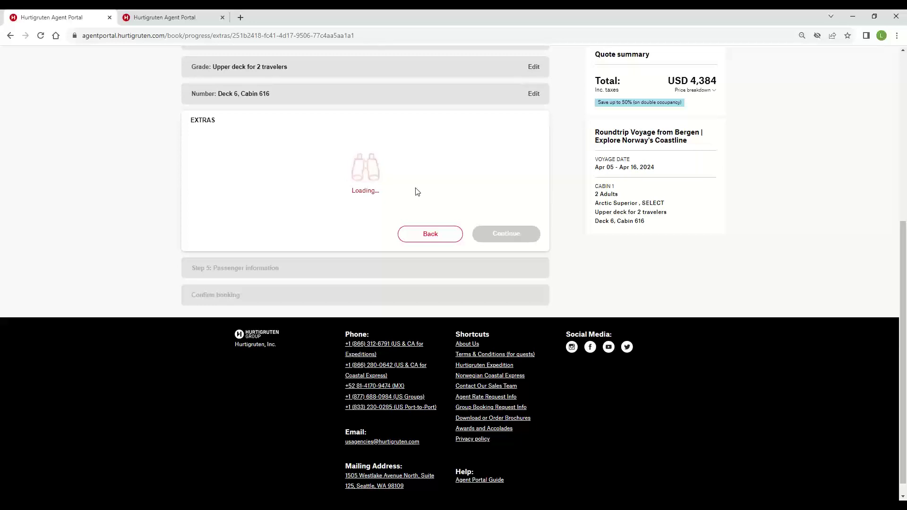
Step: Expand the complete excursions list and review the excursions for Saturday 06 Apr, 2024
scroll(418, 192, "down", 5)
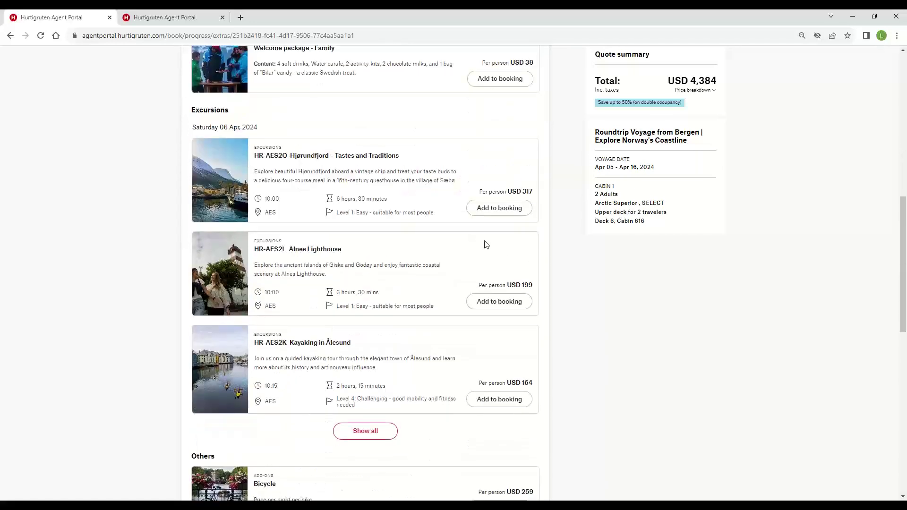
left_click(360, 389)
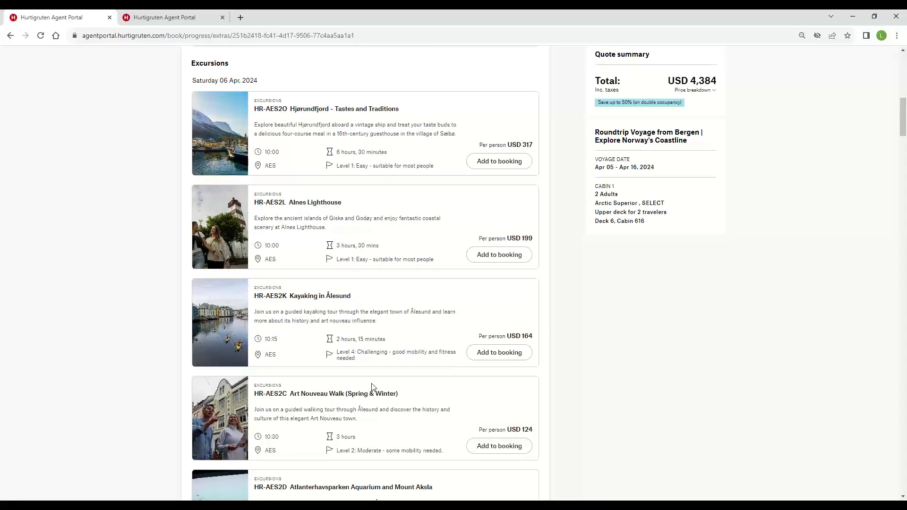
scroll(425, 336, "down", 1)
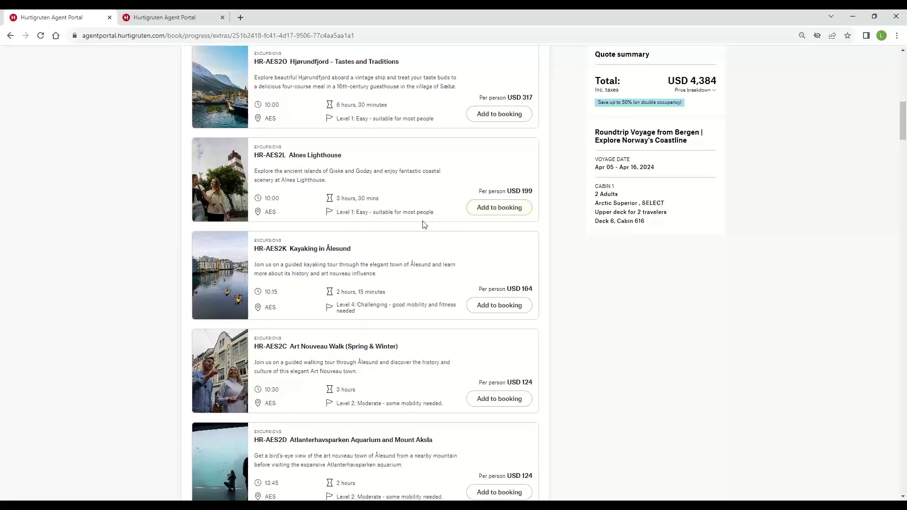
scroll(425, 225, "up", 1)
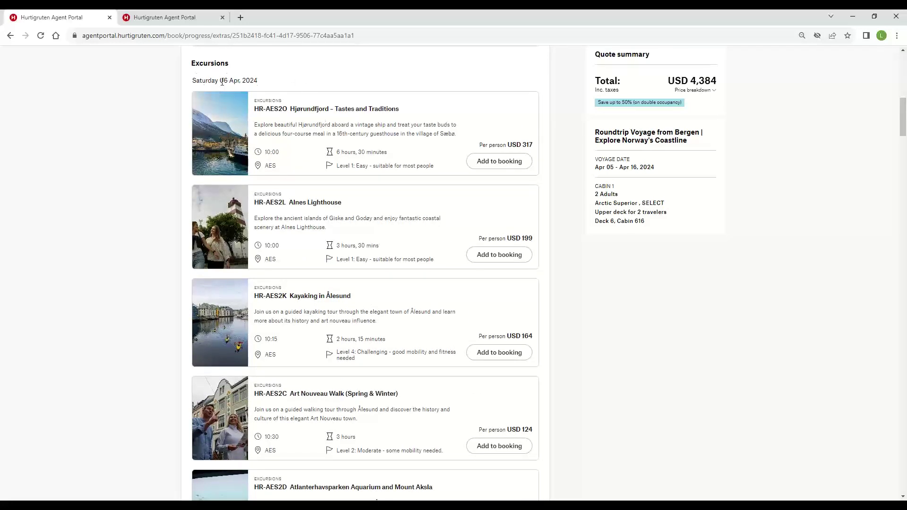
left_click_drag(260, 82, 192, 82)
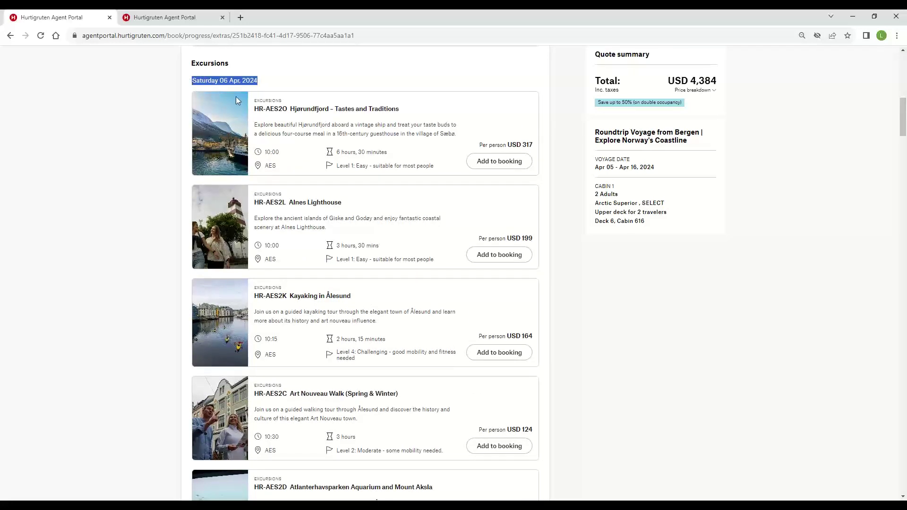
scroll(297, 142, "down", 1)
scroll(297, 142, "down", 4)
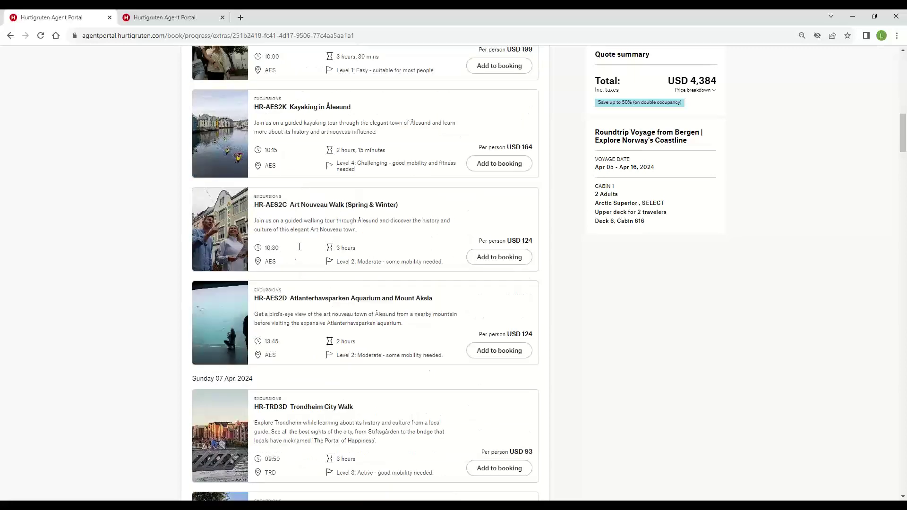
Step: Add the Art Nouveau Walk (Spring & Winter) excursion to the booking for Adult 1 and Adult 2
left_click(493, 261)
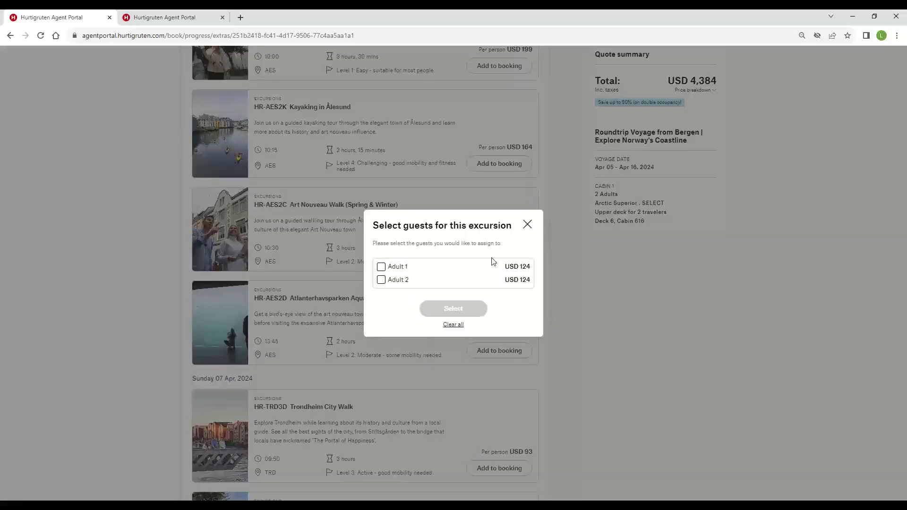
left_click(381, 267)
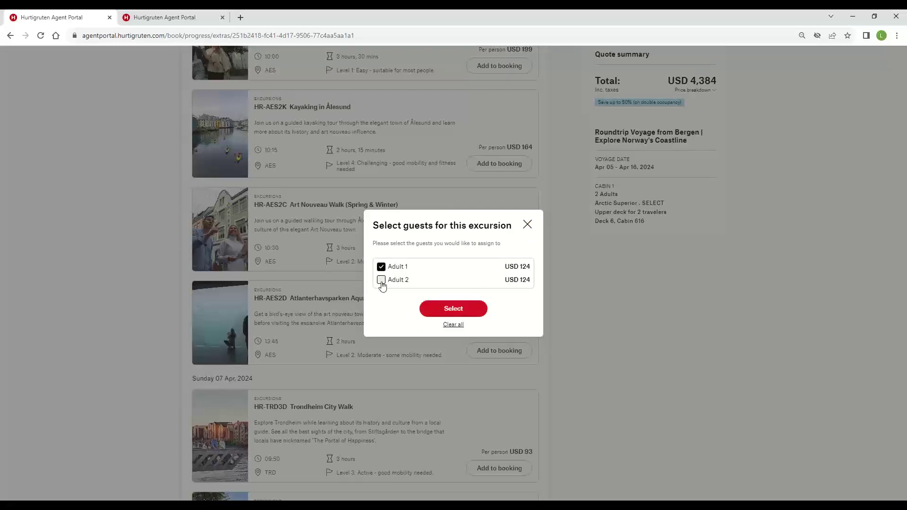
left_click(381, 280)
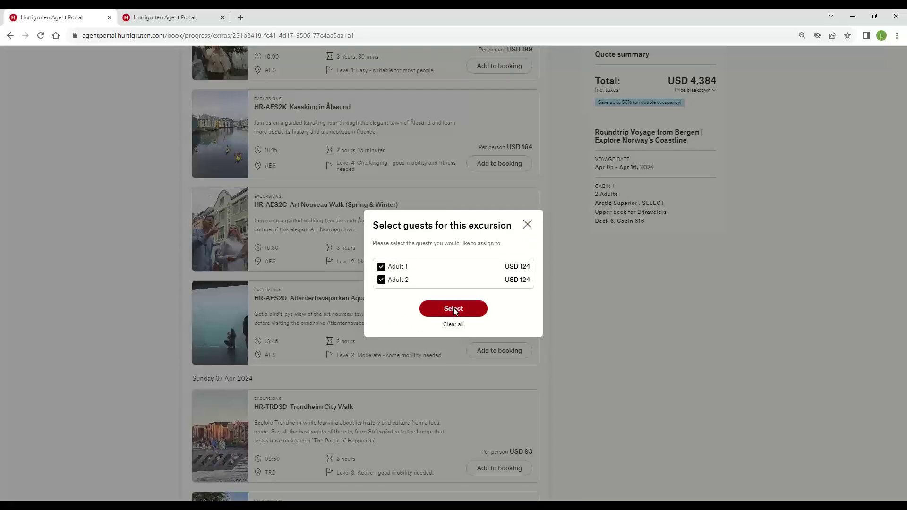
left_click(453, 309)
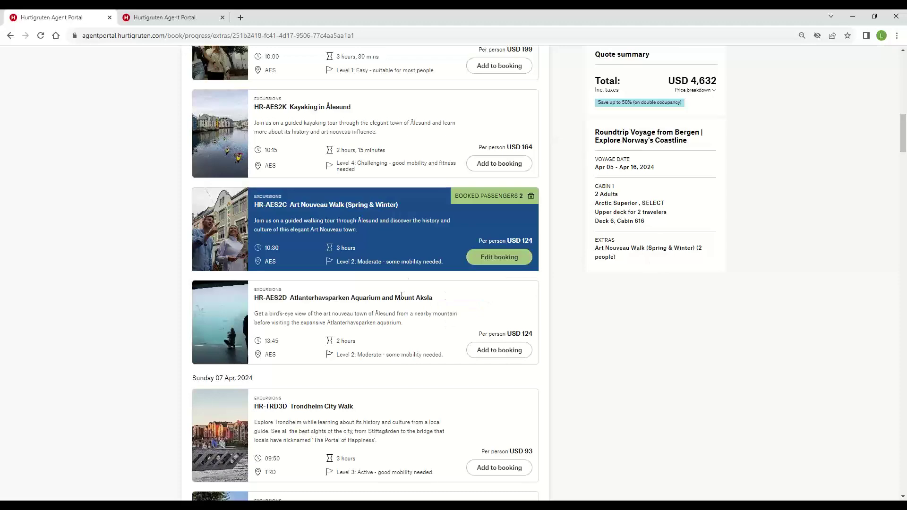
Step: Add the Nidaros Cathedral & Ringve Museum excursion on Sunday 07 Apr, 2024 to the booking for Adult 1 only
scroll(402, 296, "down", 5)
scroll(403, 299, "down", 1)
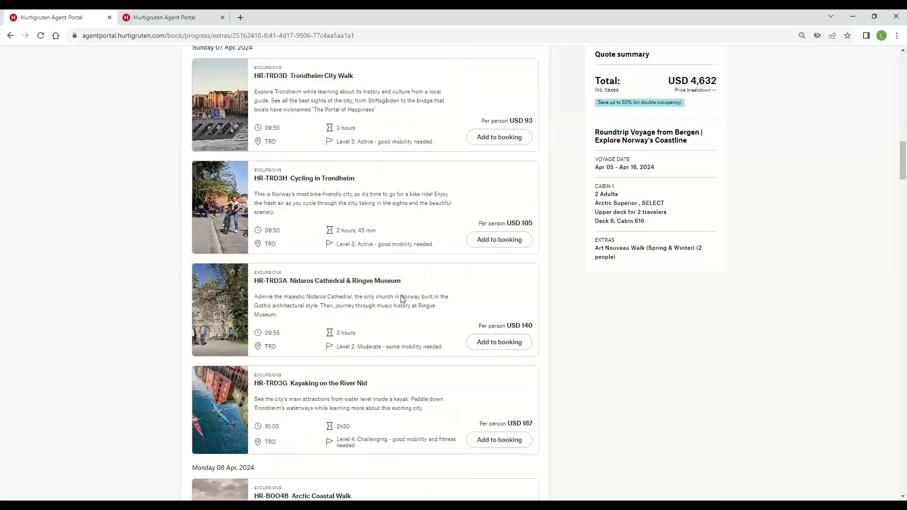
left_click(490, 346)
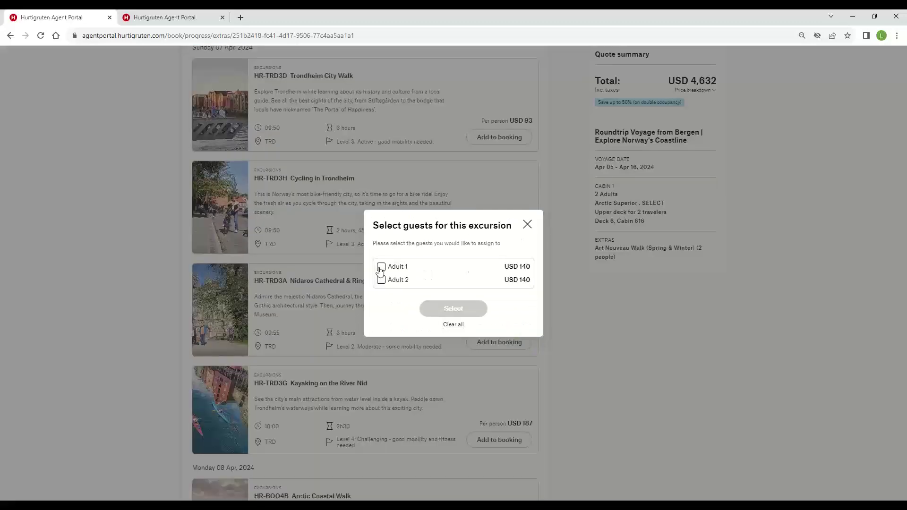
left_click(460, 312)
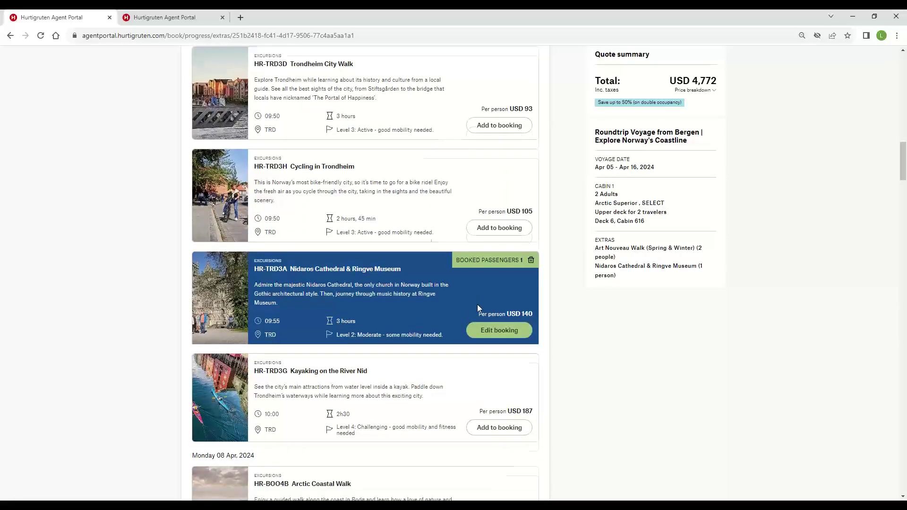
Step: Review the remaining excursions and add-ons without adding any, and continue to the passenger information
scroll(478, 306, "down", 10)
scroll(478, 307, "down", 15)
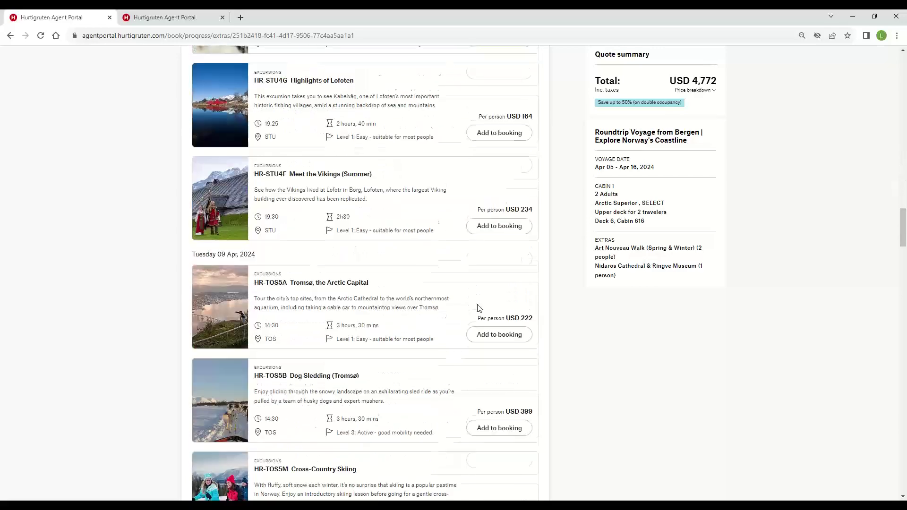
scroll(479, 308, "down", 15)
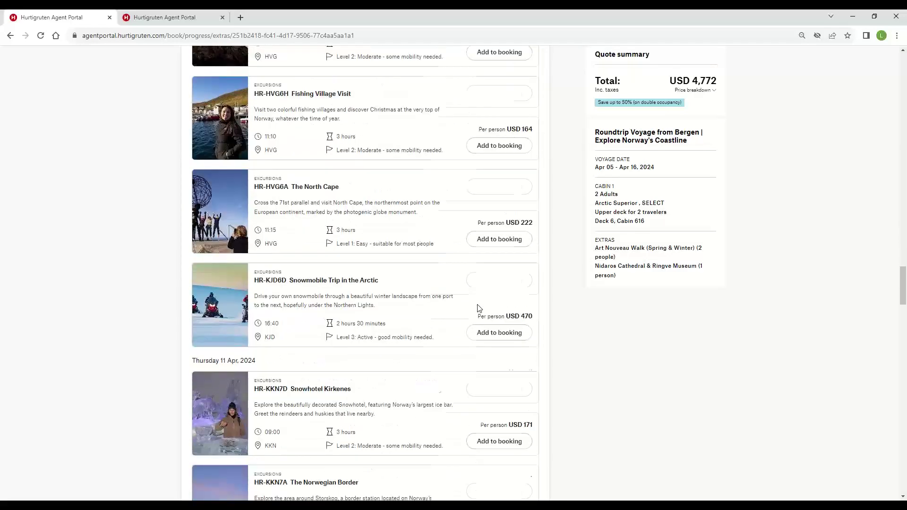
scroll(479, 308, "down", 15)
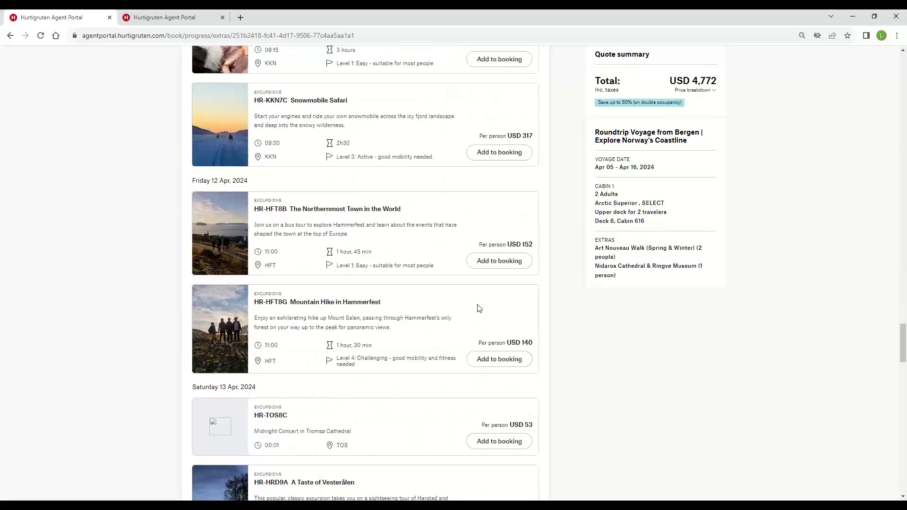
scroll(479, 308, "down", 15)
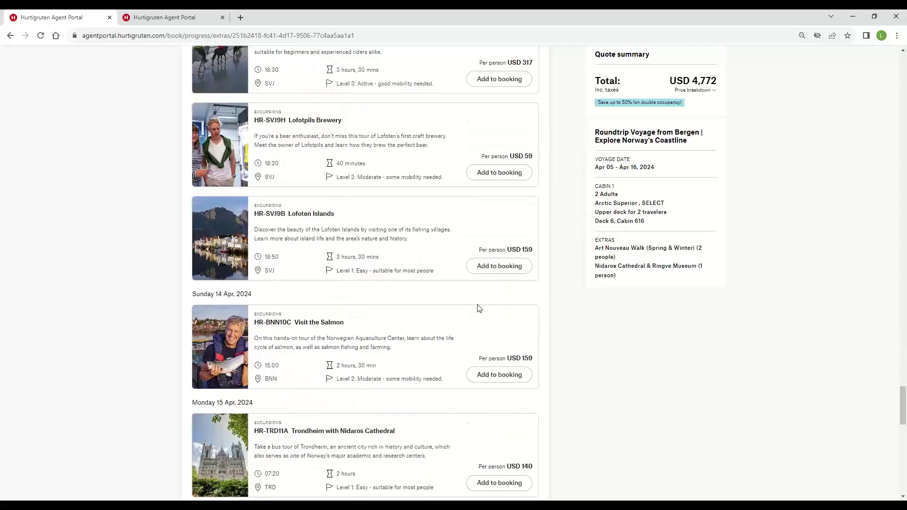
scroll(438, 257, "down", 4)
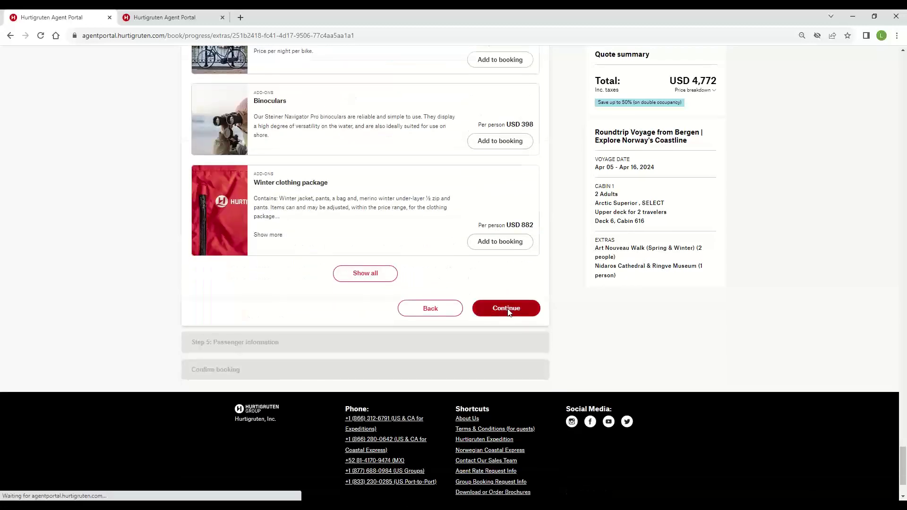
left_click(506, 309)
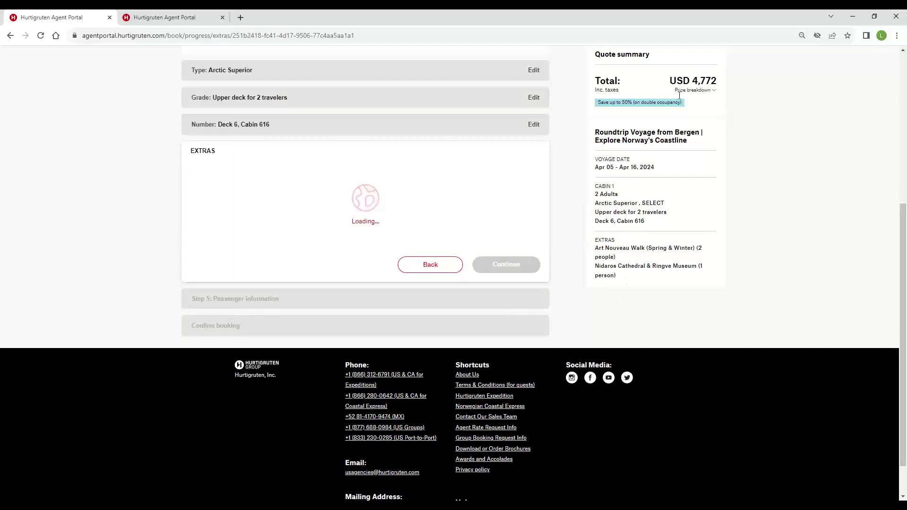
Step: Expand the quote's price breakdown and review the passenger information form, including the extras attributed to each adult
left_click(696, 90)
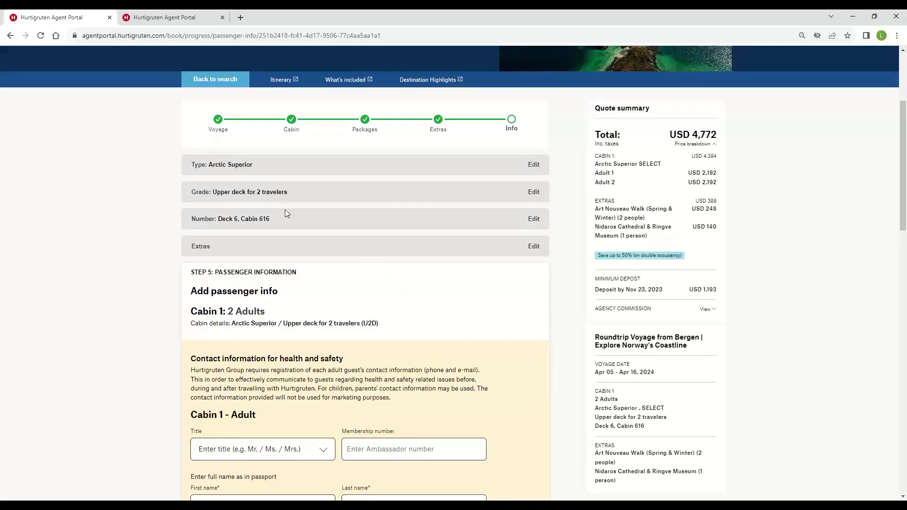
scroll(290, 252, "down", 2)
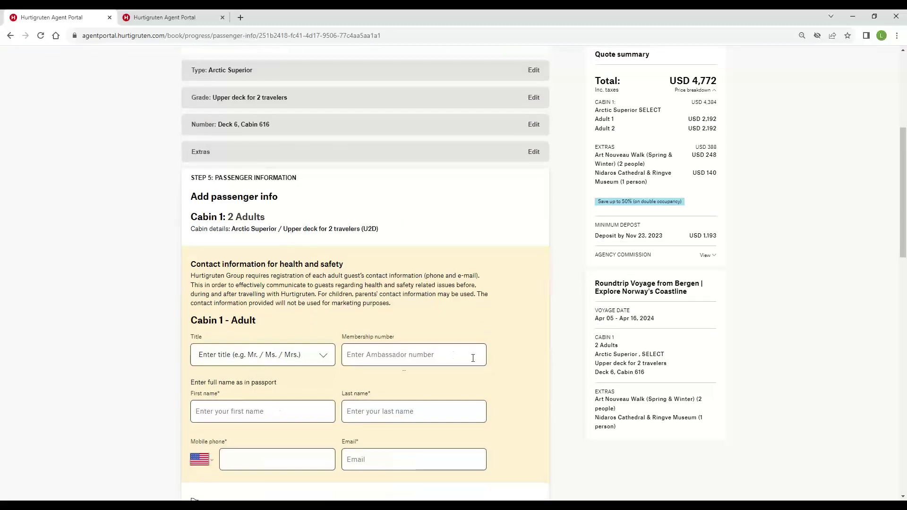
scroll(334, 393, "down", 6)
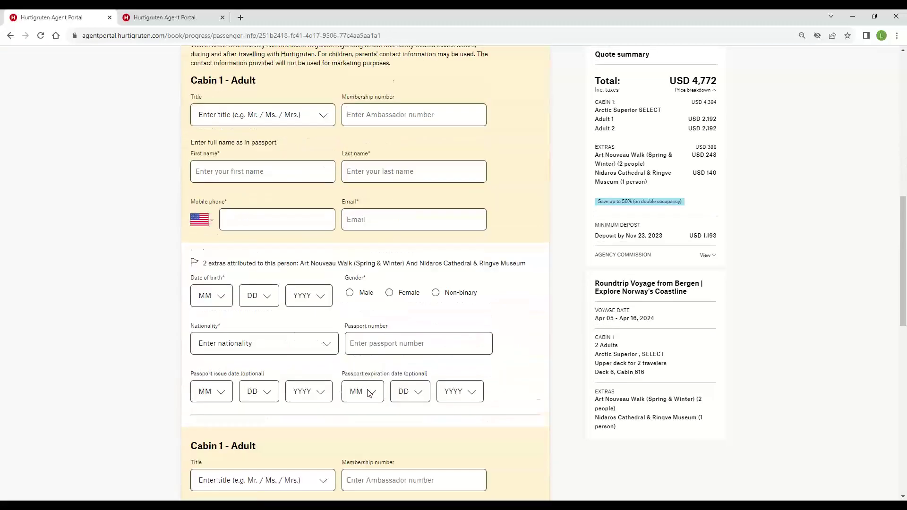
scroll(370, 393, "down", 3)
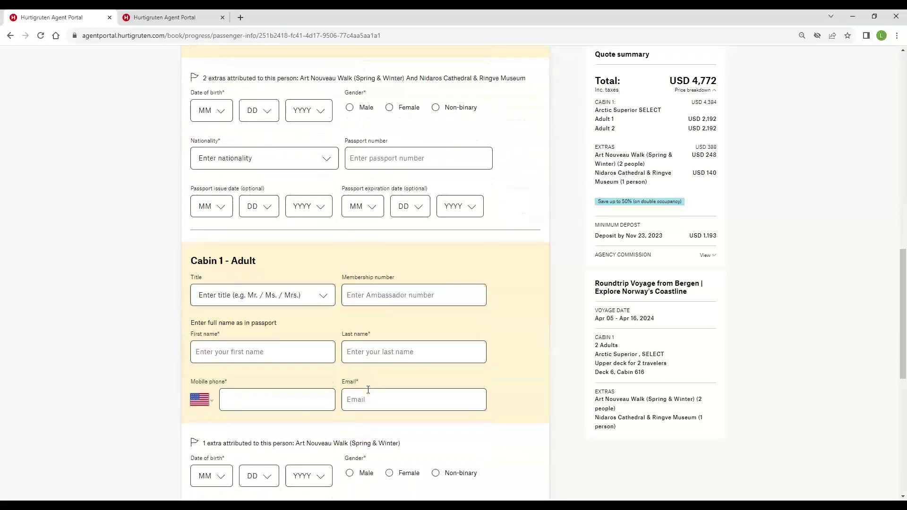
scroll(368, 390, "down", 1)
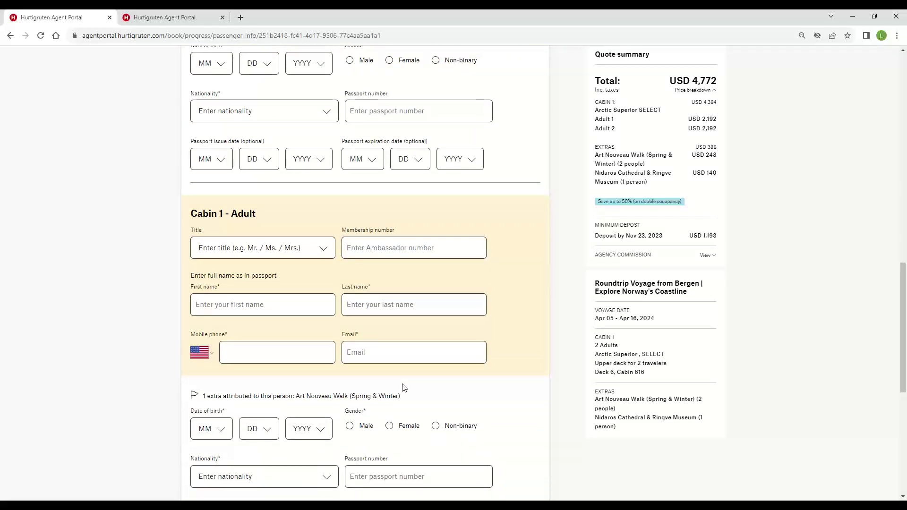
scroll(475, 368, "up", 4)
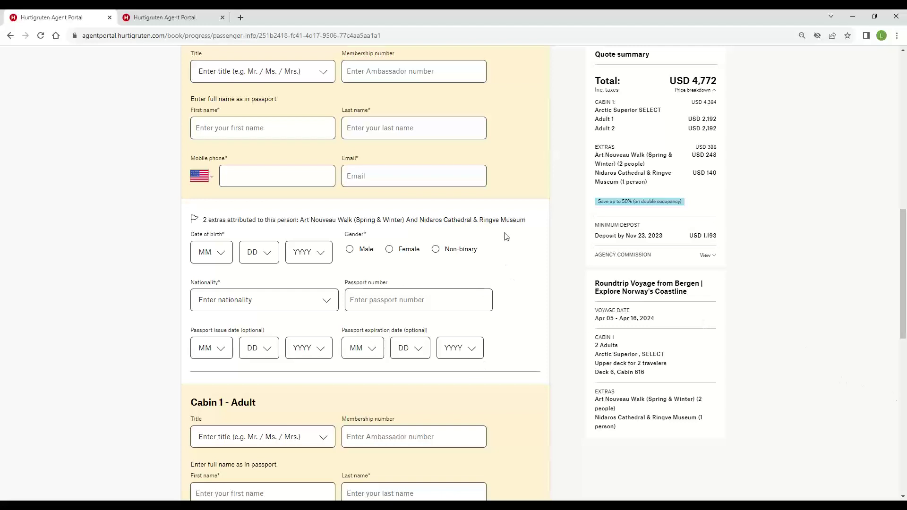
scroll(507, 236, "down", 2)
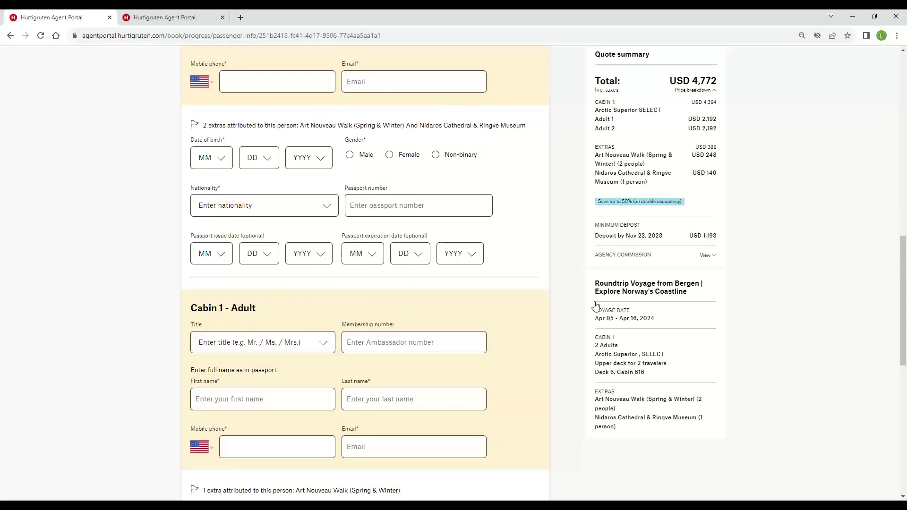
Step: Leave the passenger form for the My bookings page and include cancelled bookings in the list
scroll(845, 184, "up", 5)
scroll(845, 184, "up", 10)
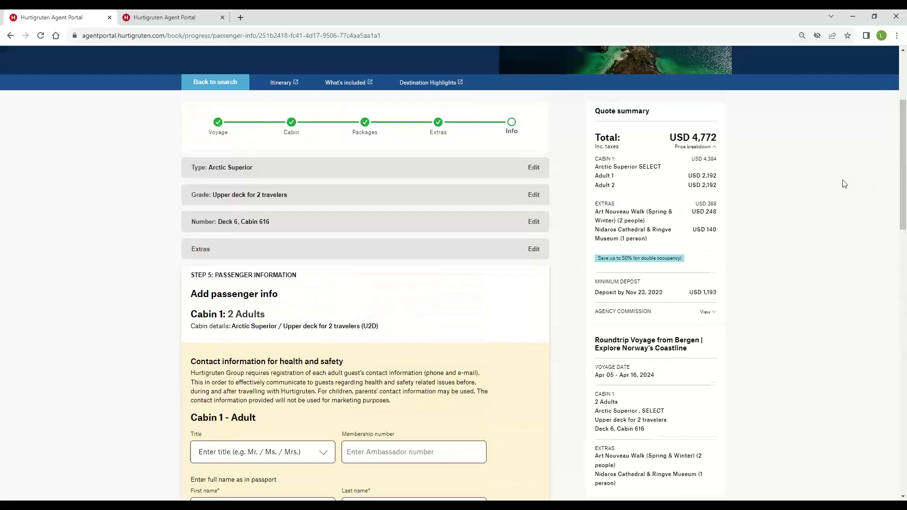
left_click(598, 63)
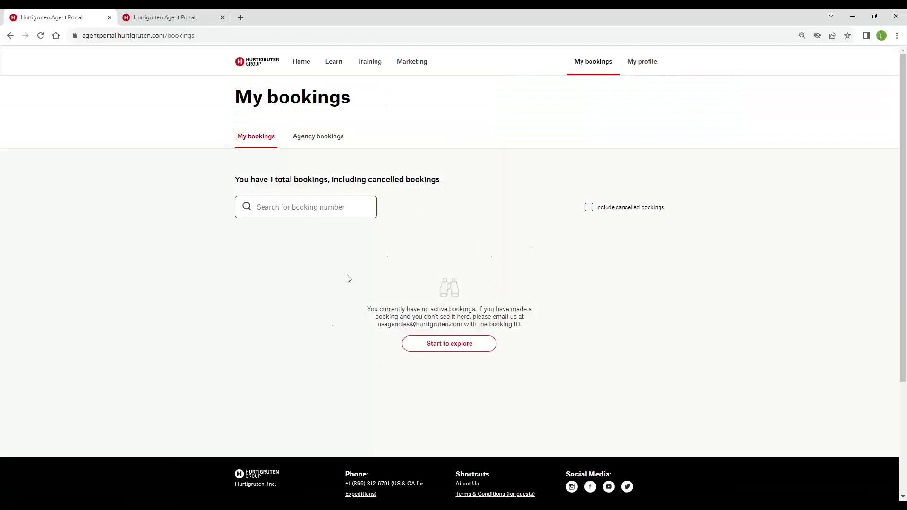
left_click(590, 208)
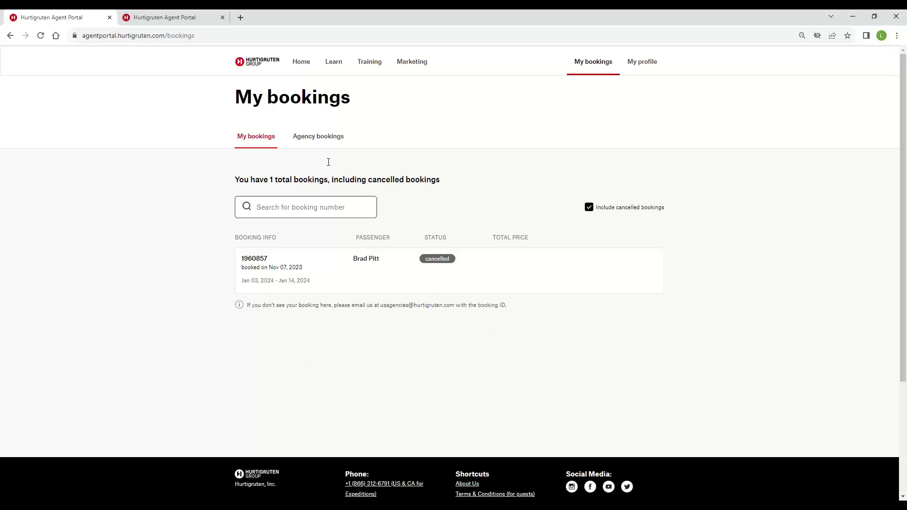
Step: On the Marketing page, view the downloadable assets of the Coastal & Iconic Voyages Black Friday and Black Friday Savings offers, and collapse both lists
left_click(409, 66)
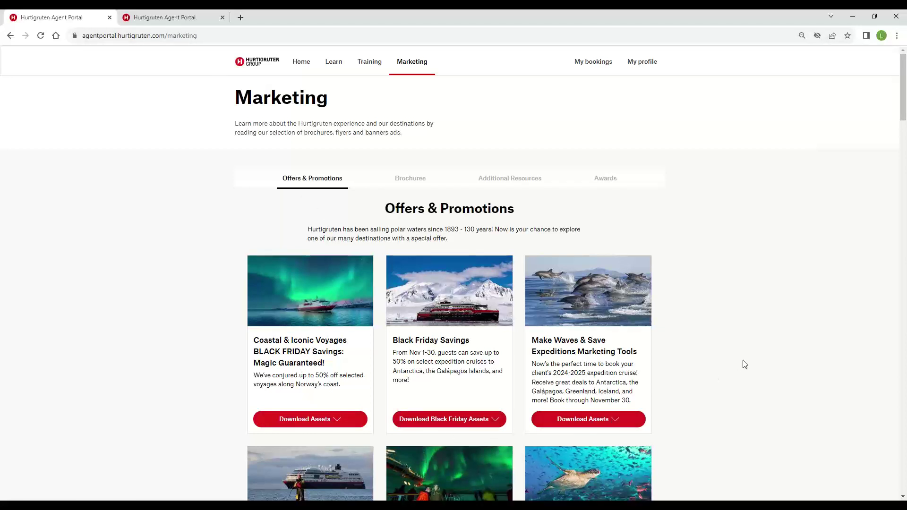
scroll(745, 364, "down", 2)
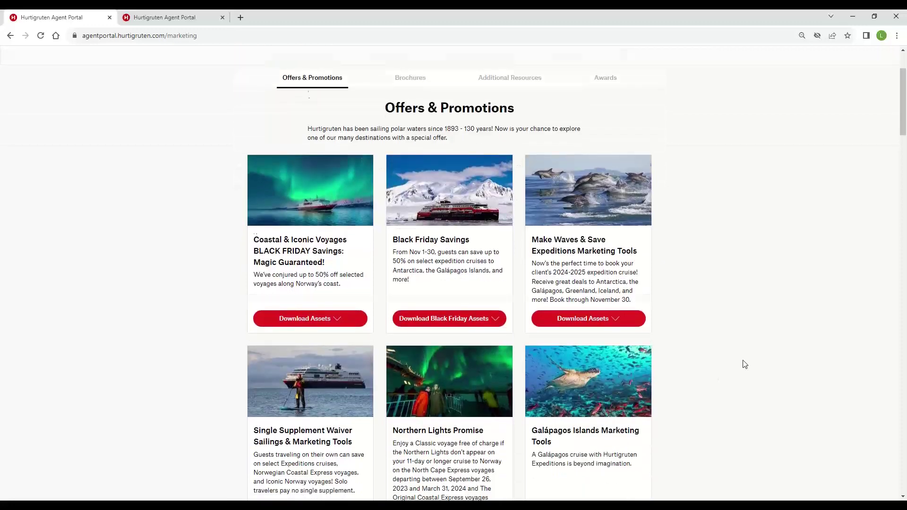
scroll(745, 364, "down", 2)
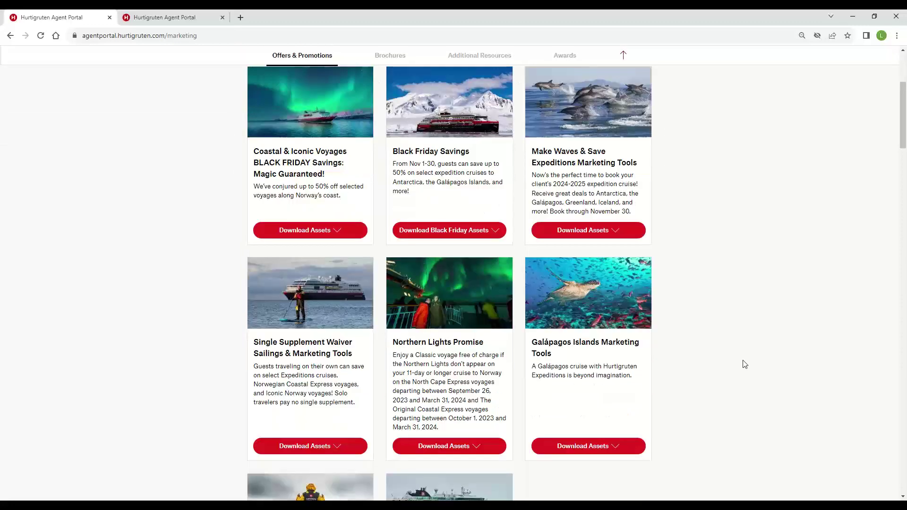
left_click(307, 235)
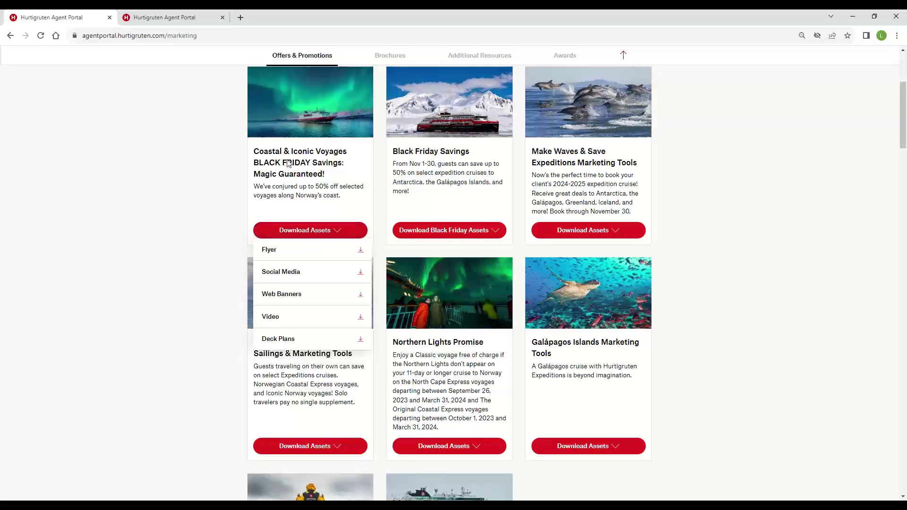
left_click(437, 231)
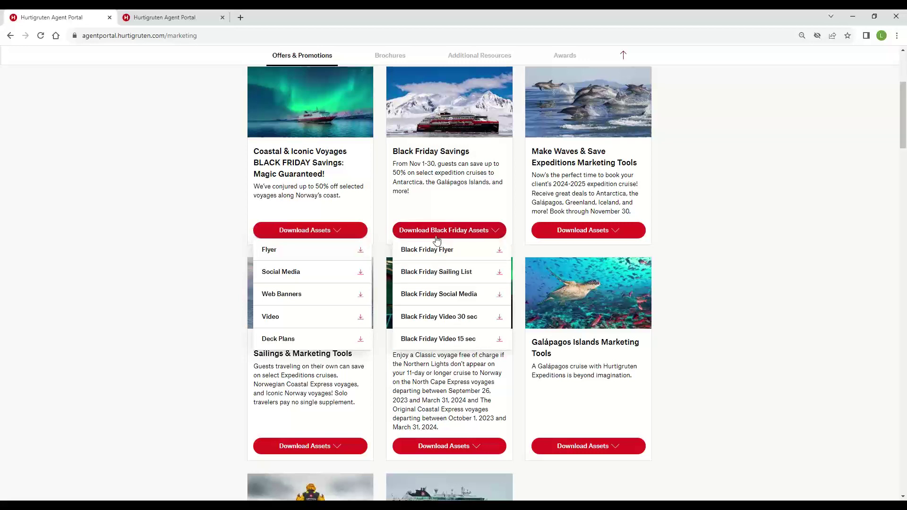
left_click(439, 233)
left_click(360, 230)
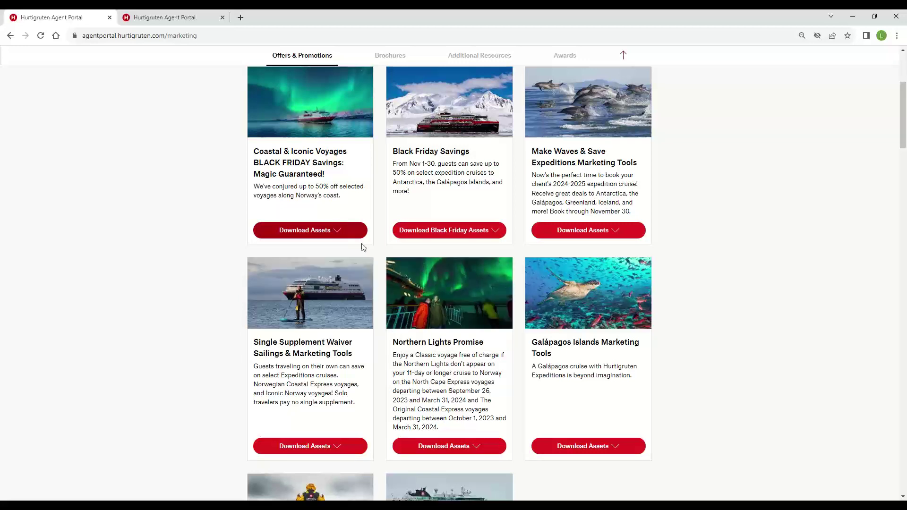
Step: View the downloadable assets of the Northern Lights Promise offer and collapse the list
scroll(362, 247, "down", 1)
left_click(424, 400)
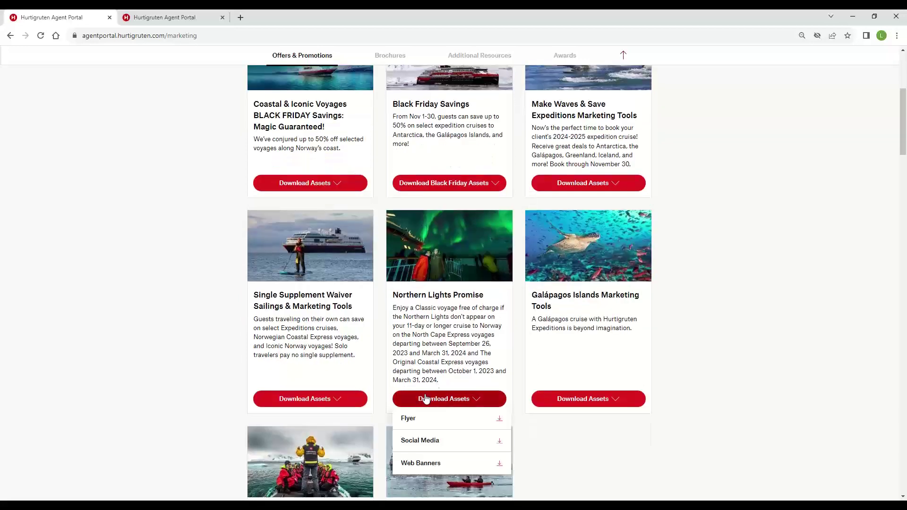
scroll(522, 348, "down", 2)
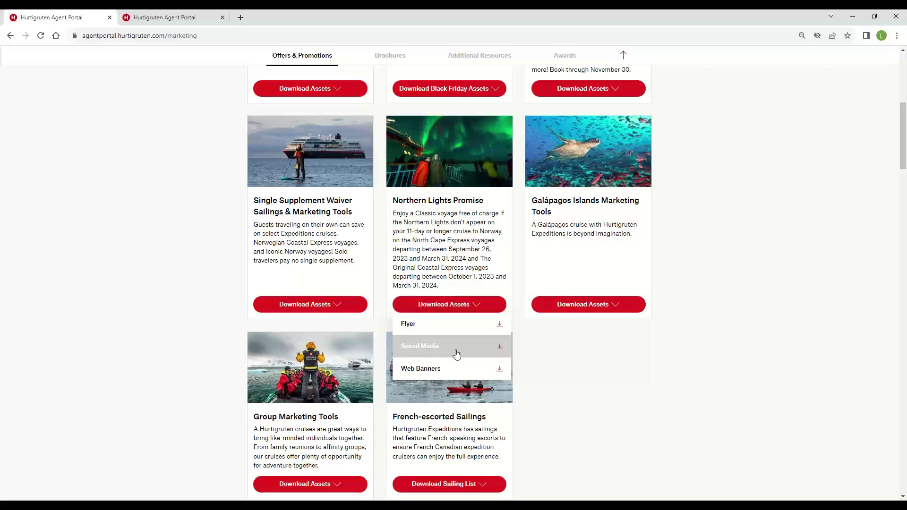
left_click(462, 307)
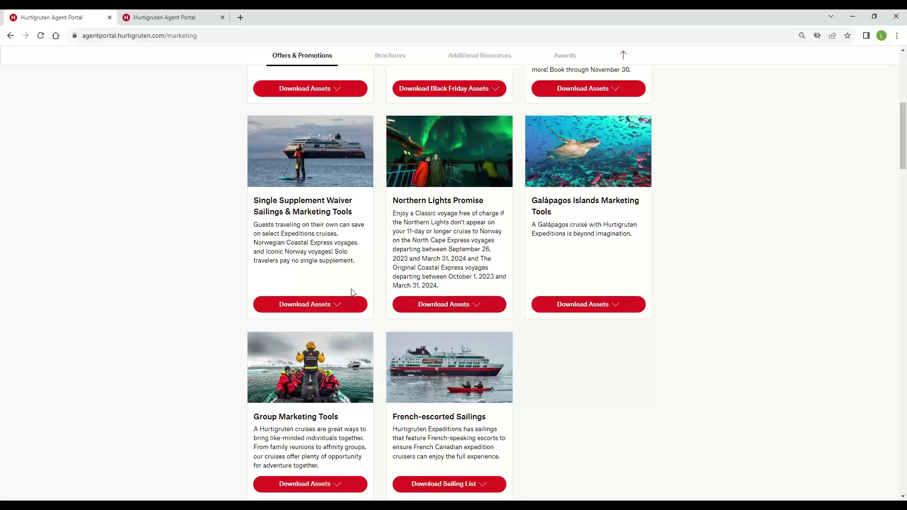
Step: Open the Norwegian Coastal Express sailing list from the Single Supplement Waiver offer and look through its sail dates
left_click(317, 308)
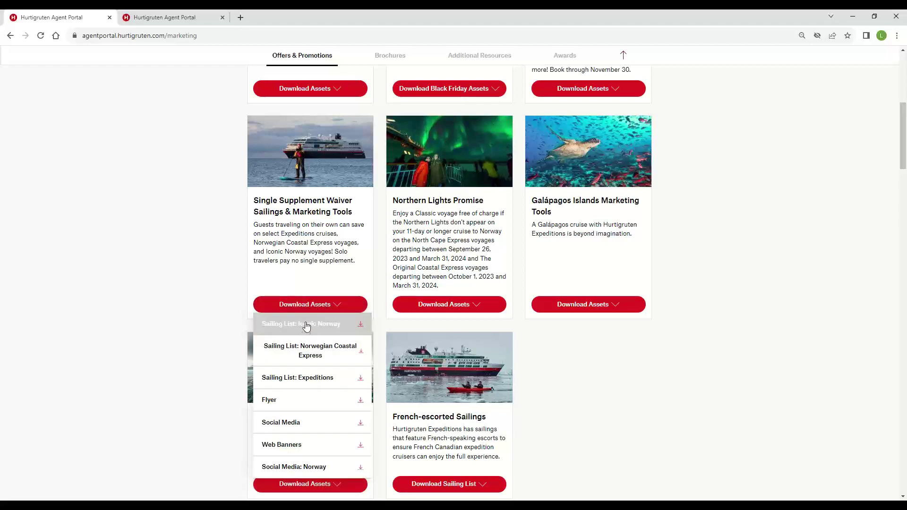
left_click(319, 348)
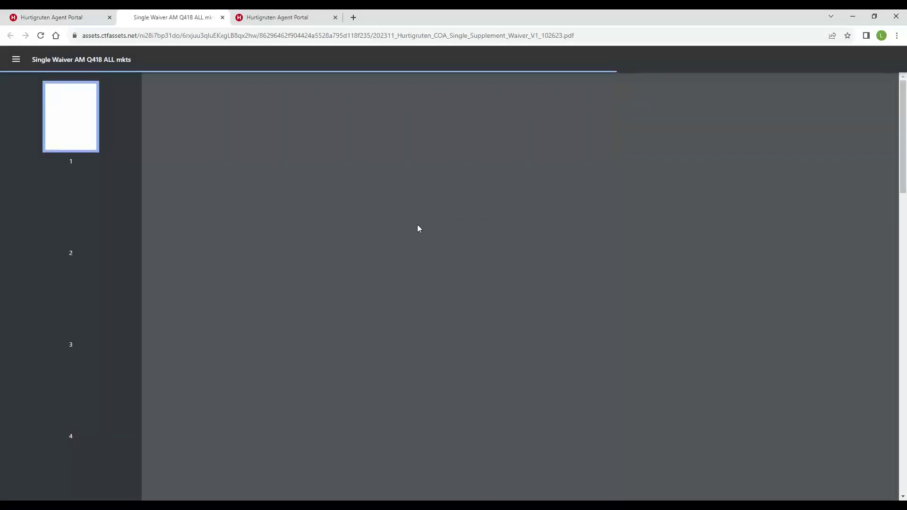
scroll(445, 231, "down", 13)
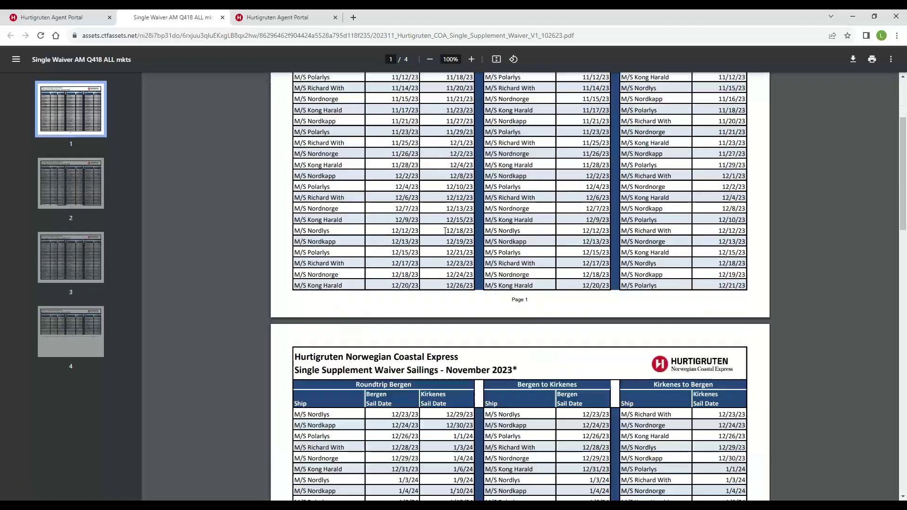